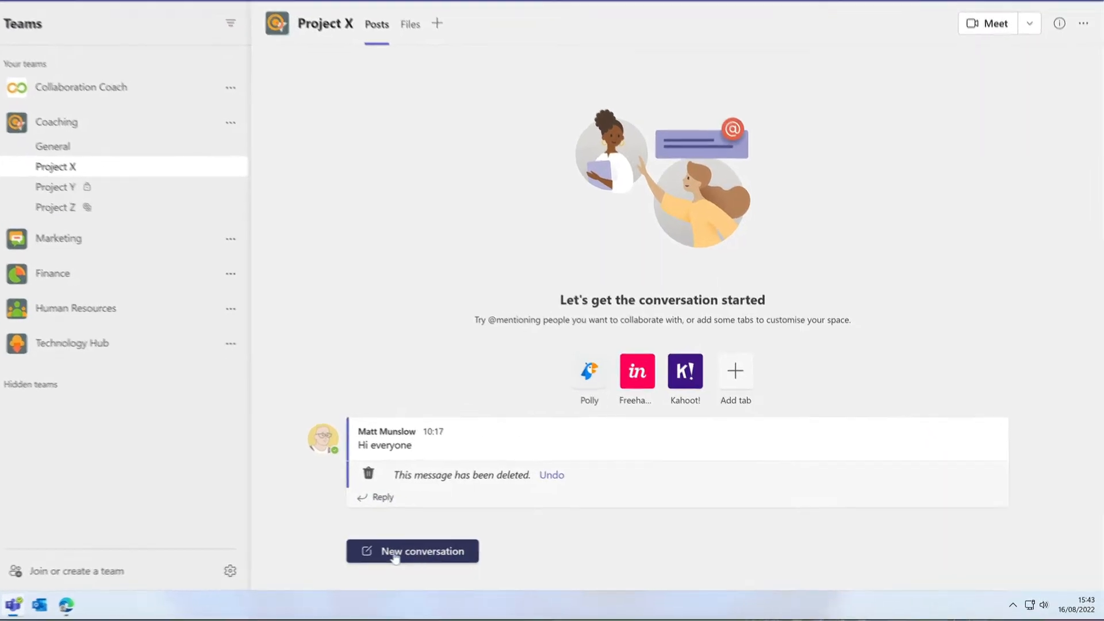
# Start a new conversation in the Project X channel and attach the Project Overview presentation from the computer's Downloads folder.
pyautogui.click(394, 553)
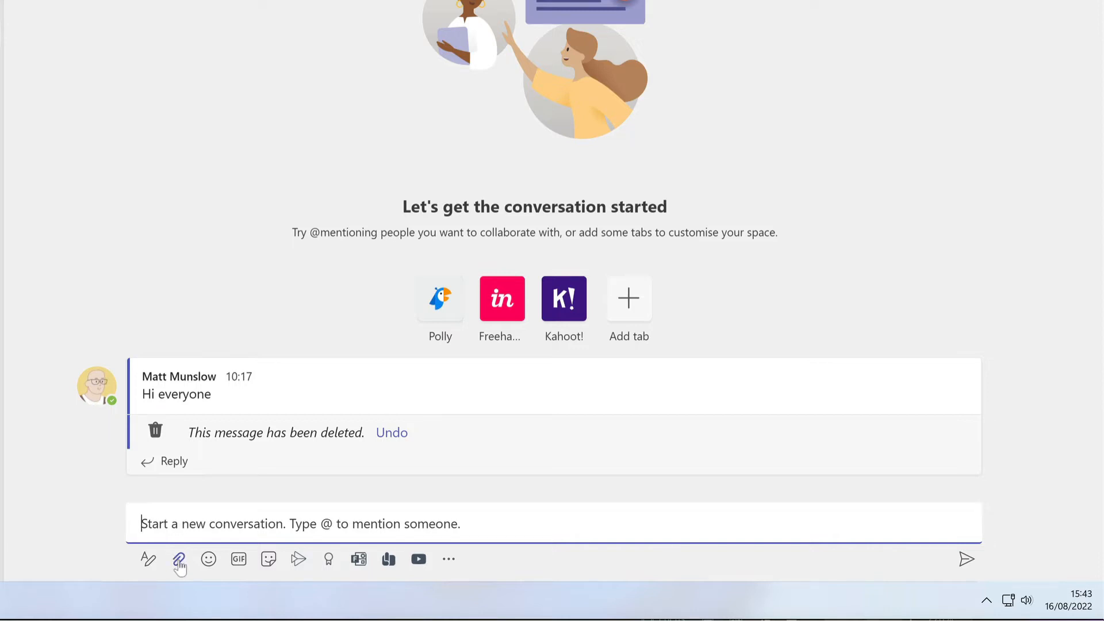
pyautogui.click(179, 562)
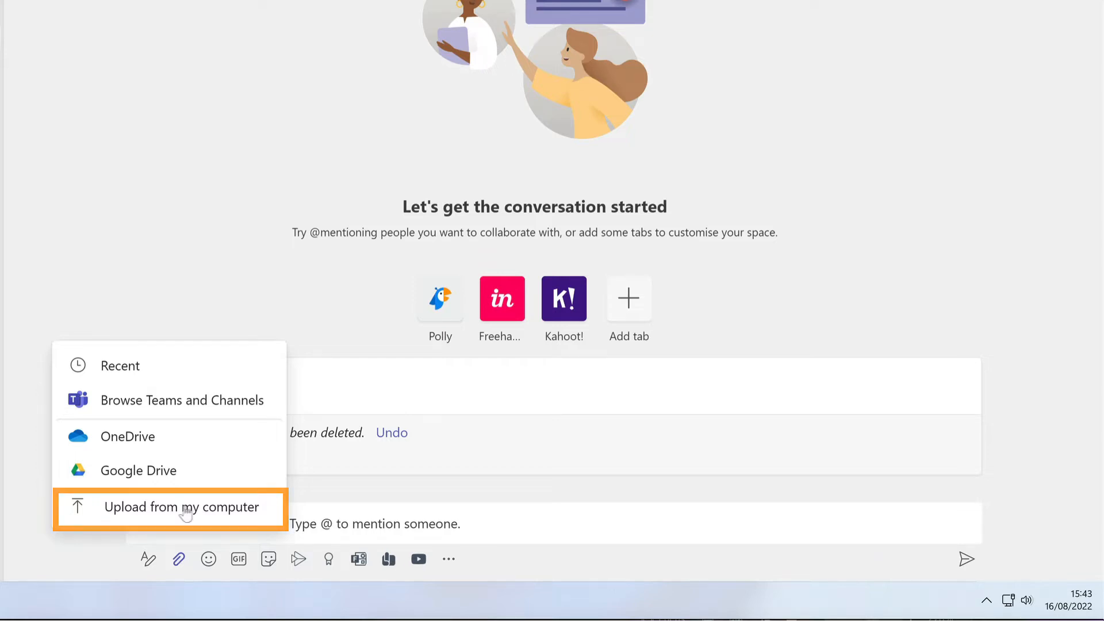
pyautogui.click(235, 512)
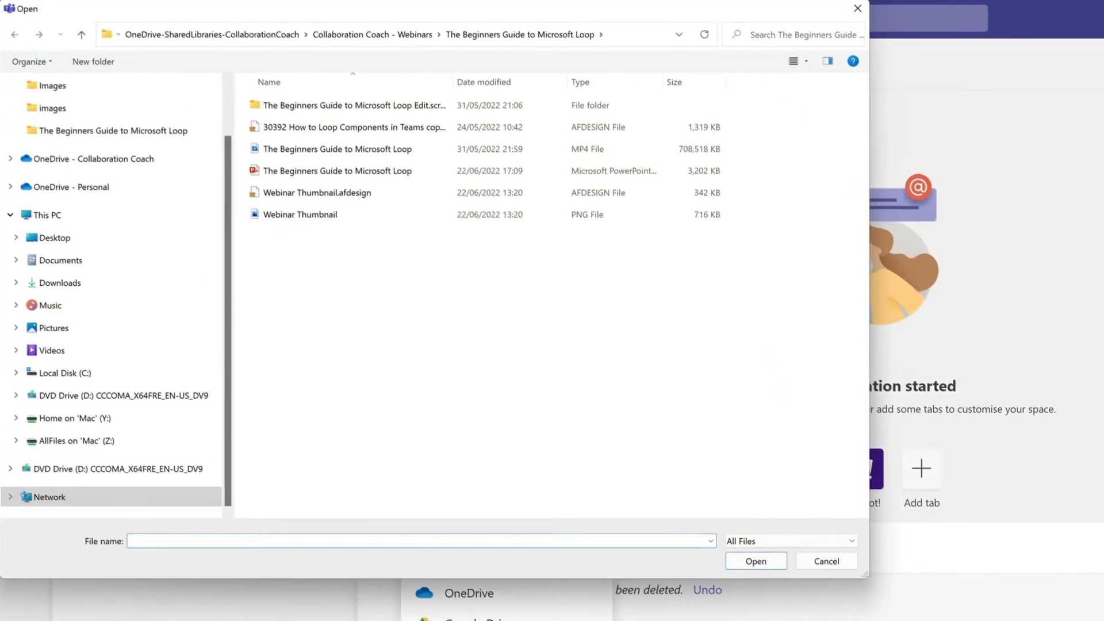
pyautogui.click(58, 285)
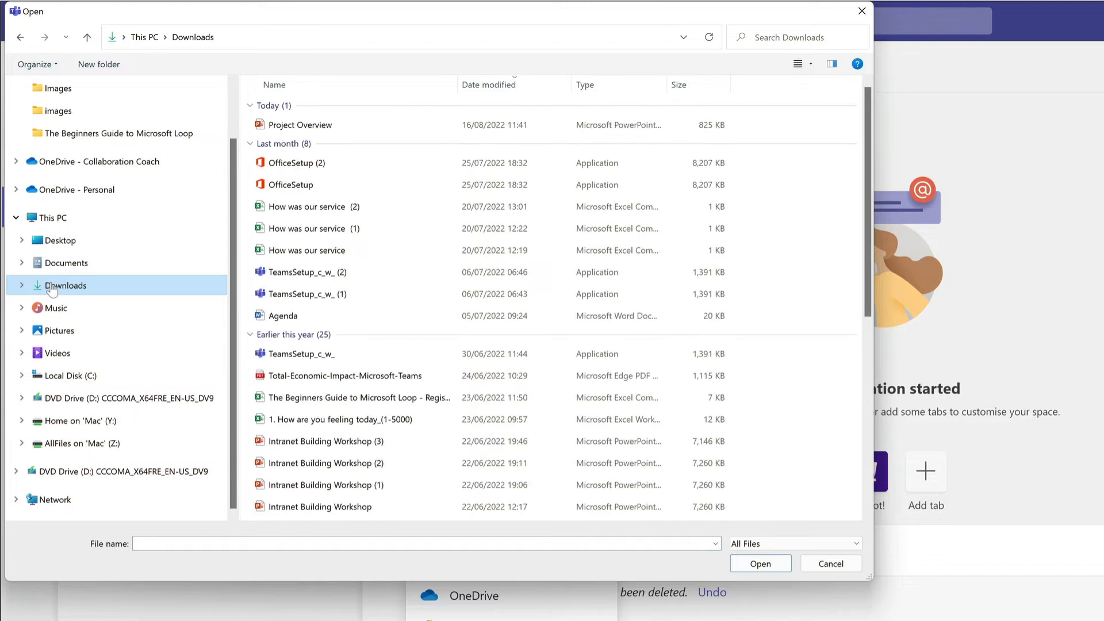
pyautogui.click(377, 132)
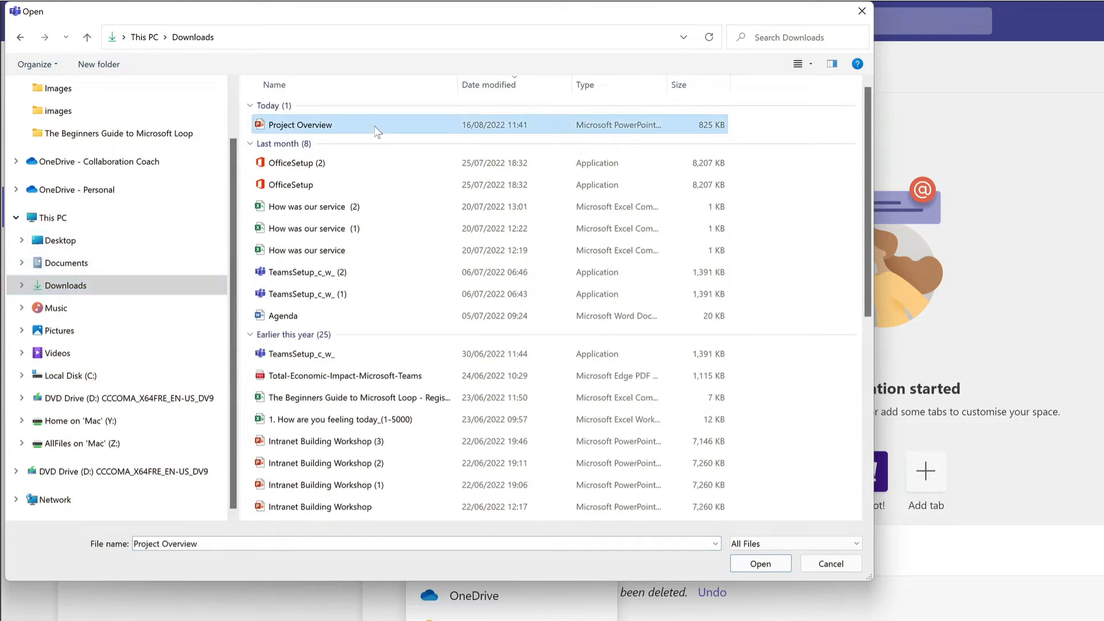
pyautogui.click(755, 563)
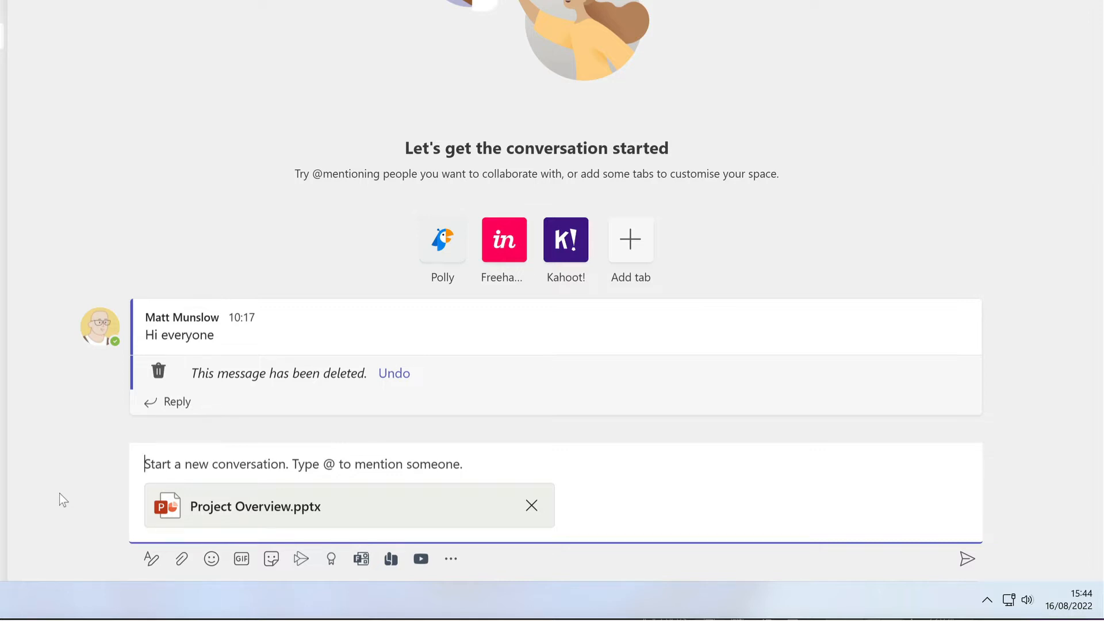
pyautogui.write('This is the Project X overview deck.  Can you please review and feedback? Thanks')
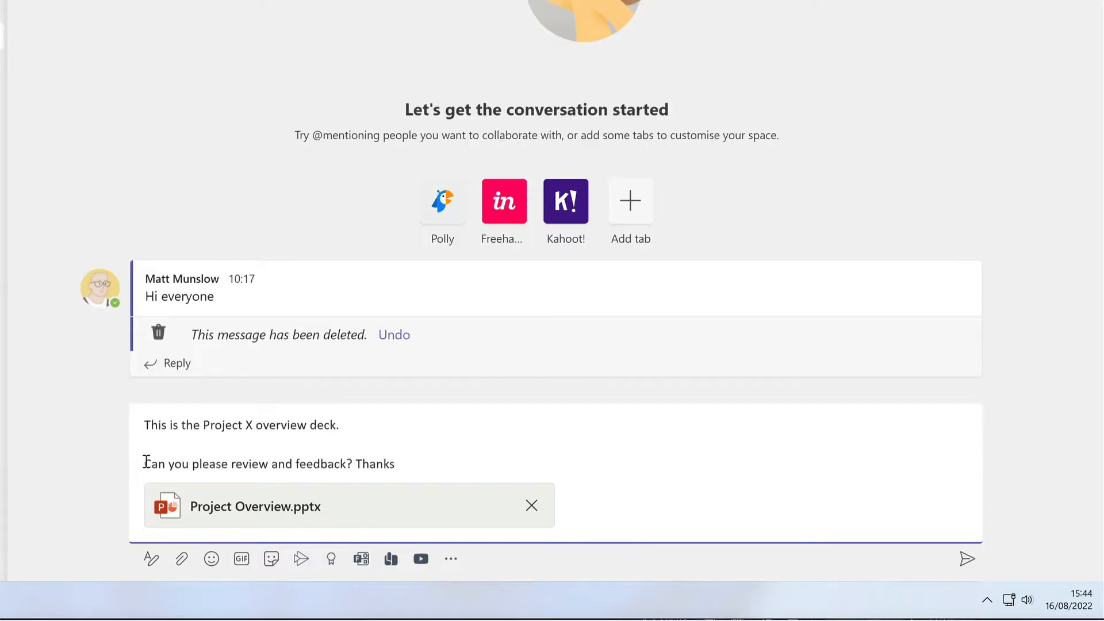
pyautogui.click(144, 463)
pyautogui.write('@amri')
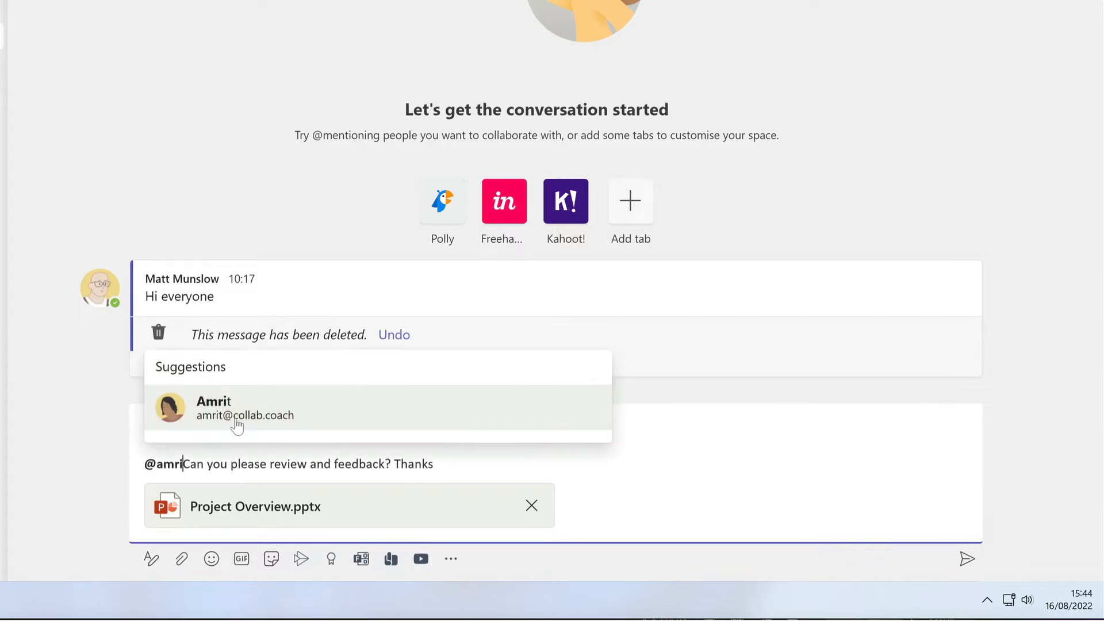
pyautogui.click(237, 425)
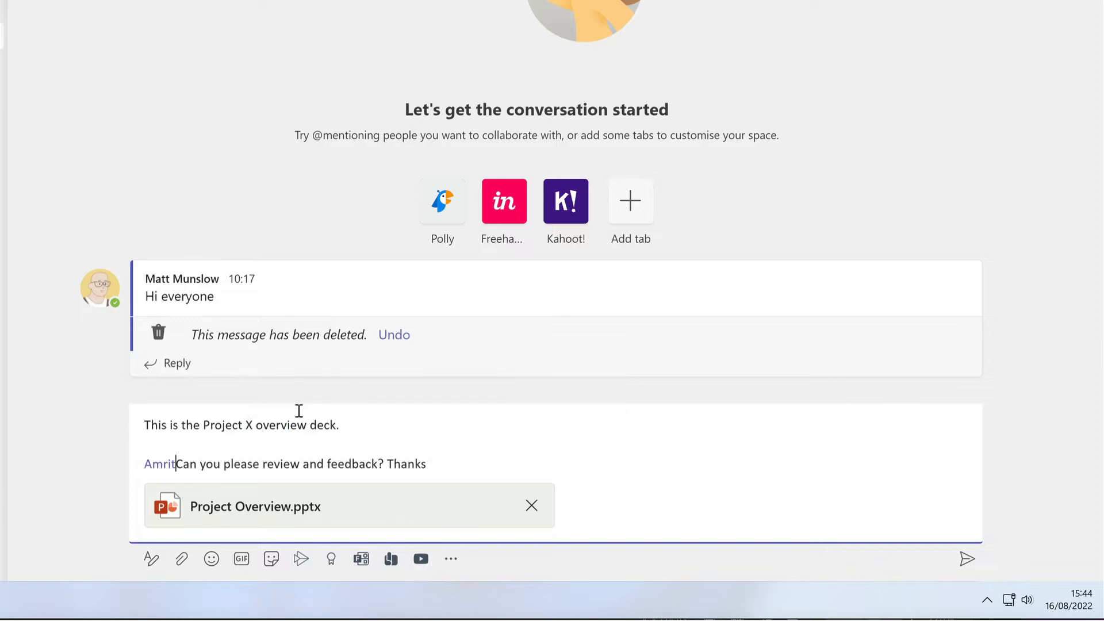
pyautogui.click(637, 463)
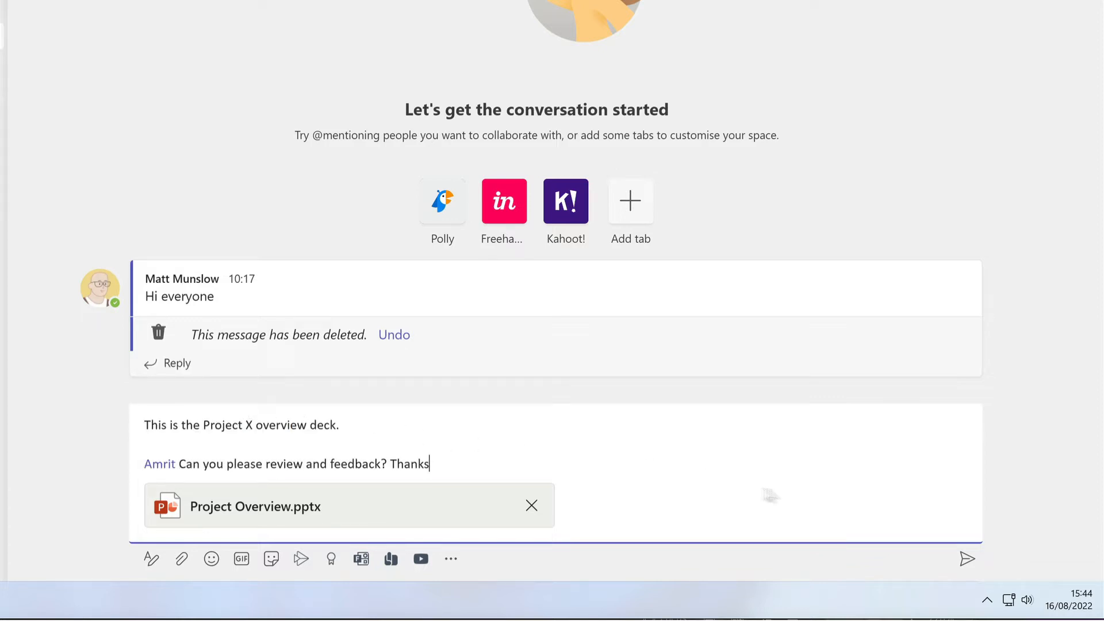
pyautogui.click(967, 558)
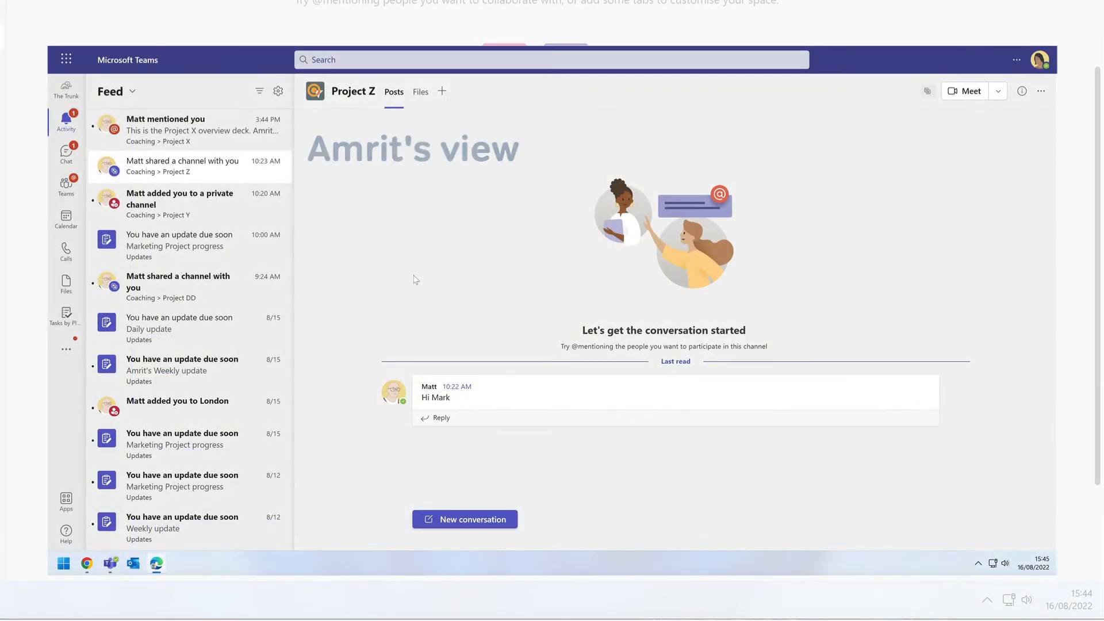
# Give the overview deck post a thumbs-up from the mentioned colleague's activity feed, and view the Project X channel's files.
pyautogui.click(184, 137)
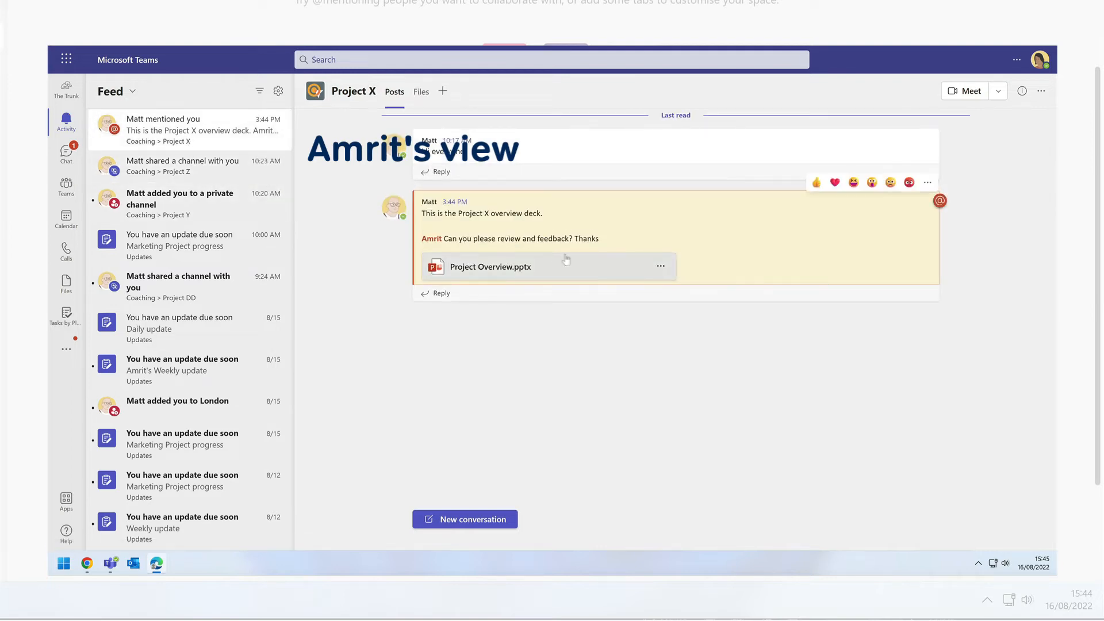
pyautogui.click(816, 182)
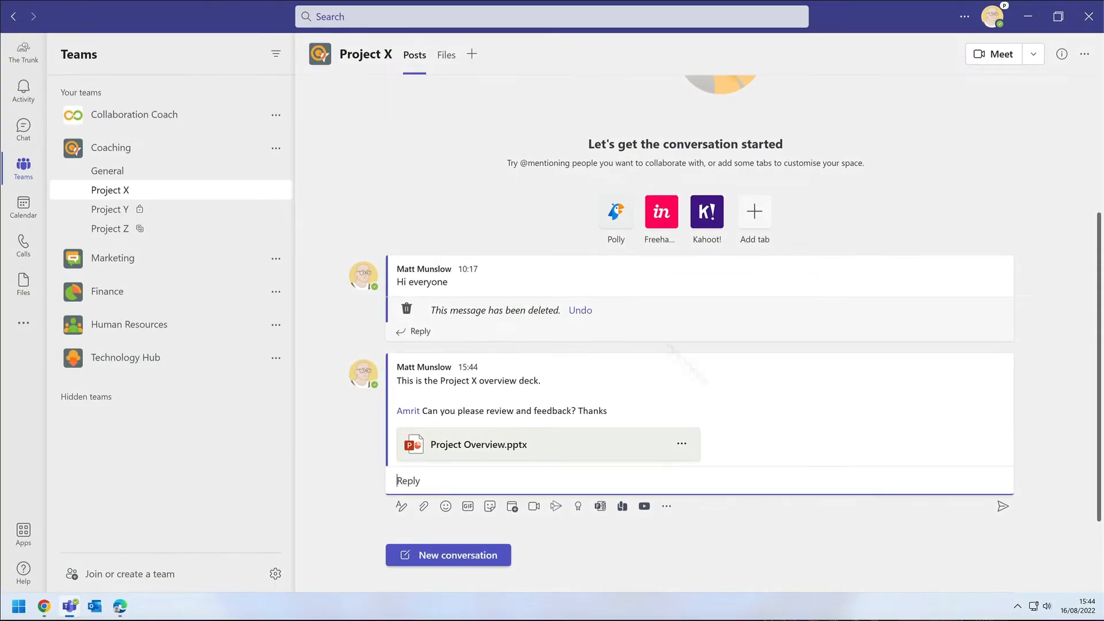
pyautogui.click(446, 62)
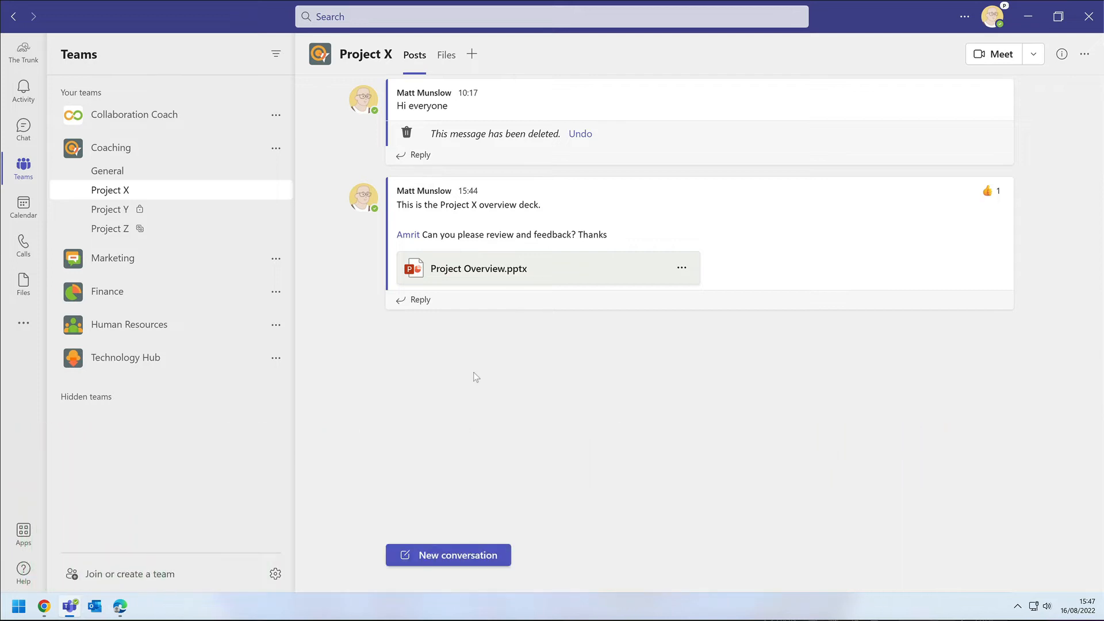
# Post "This is the new project report" in the Project X channel with a shared link to Project Report.docx from the OneDrive Project X folder.
pyautogui.click(489, 555)
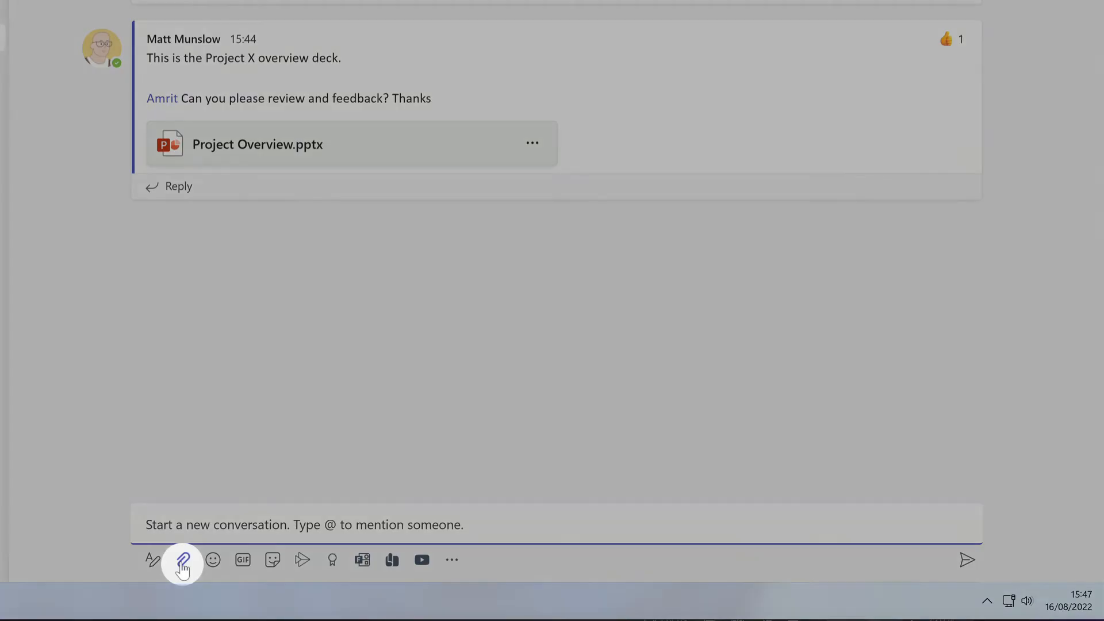
pyautogui.click(183, 561)
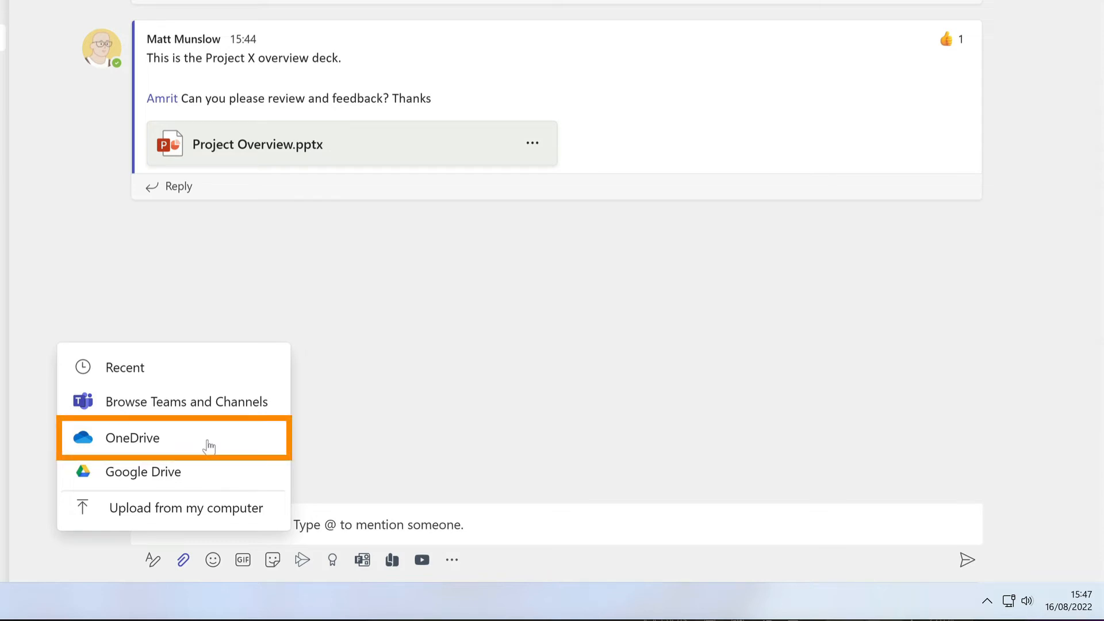
pyautogui.click(208, 447)
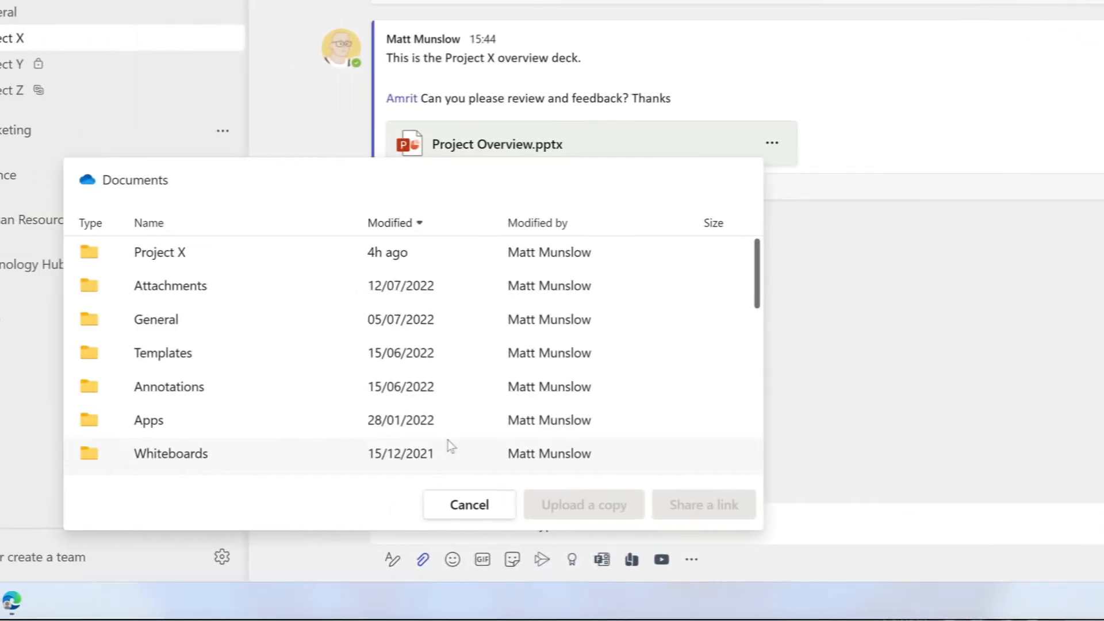
pyautogui.click(148, 253)
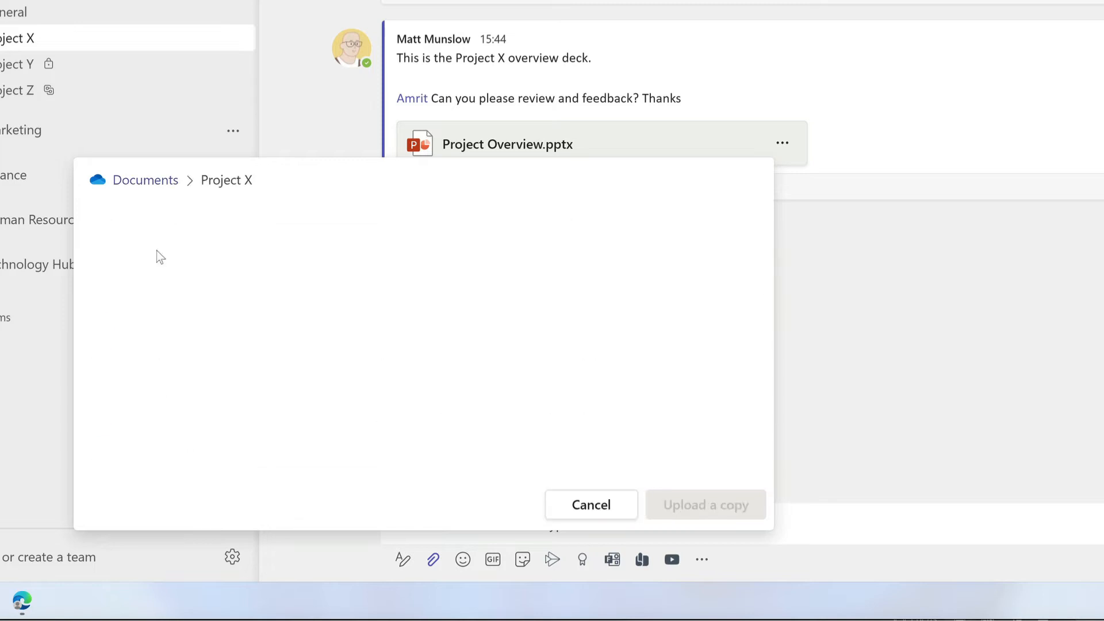
pyautogui.click(291, 288)
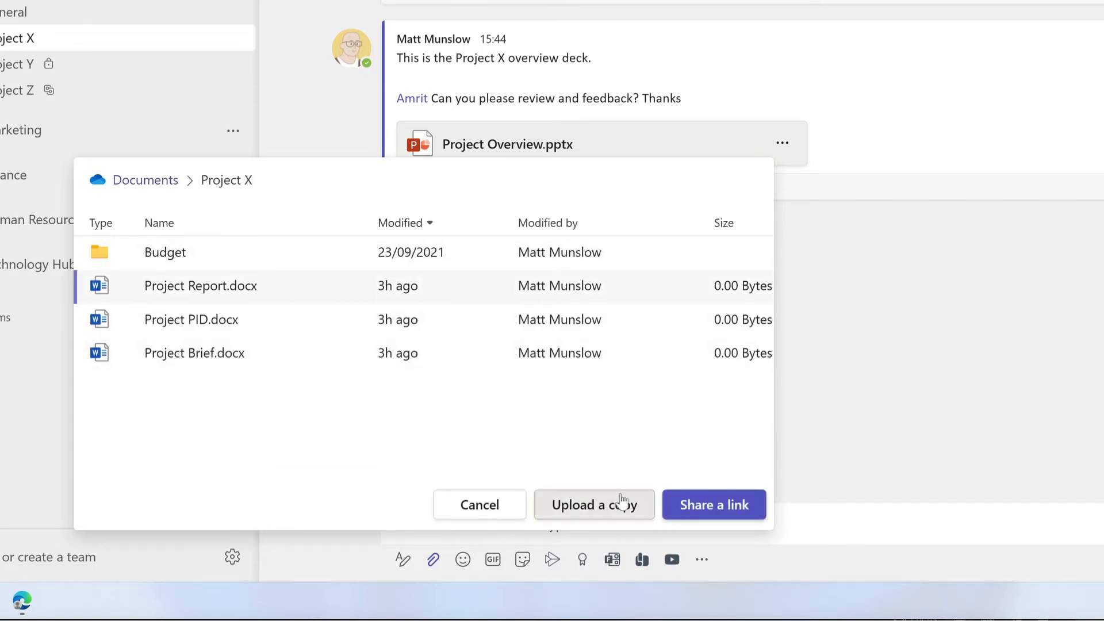
pyautogui.click(743, 512)
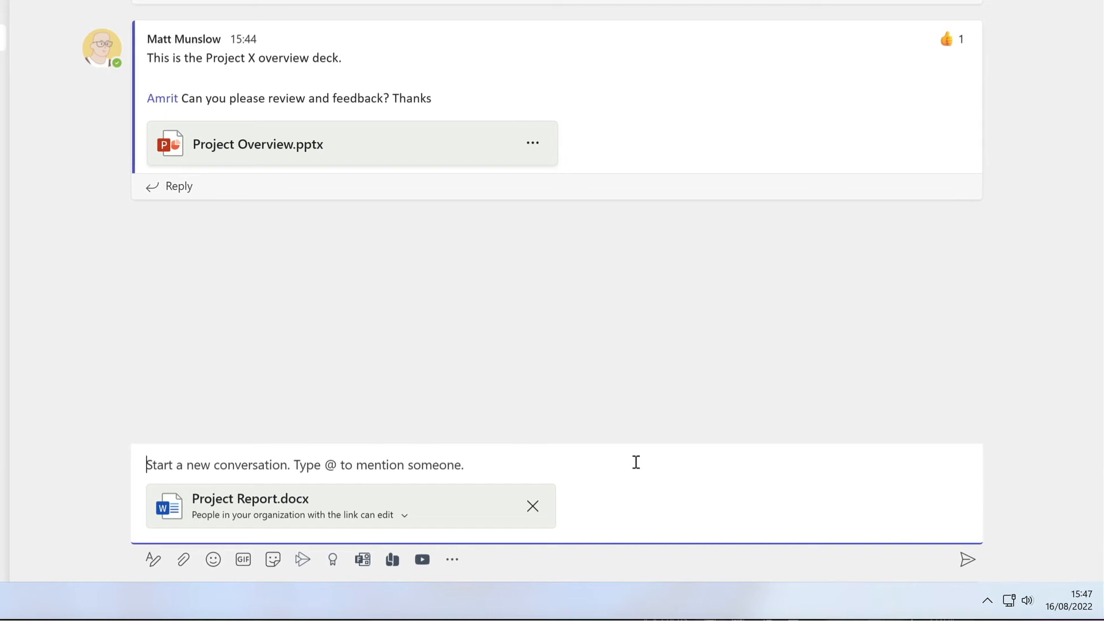
pyautogui.write('This is the new project report')
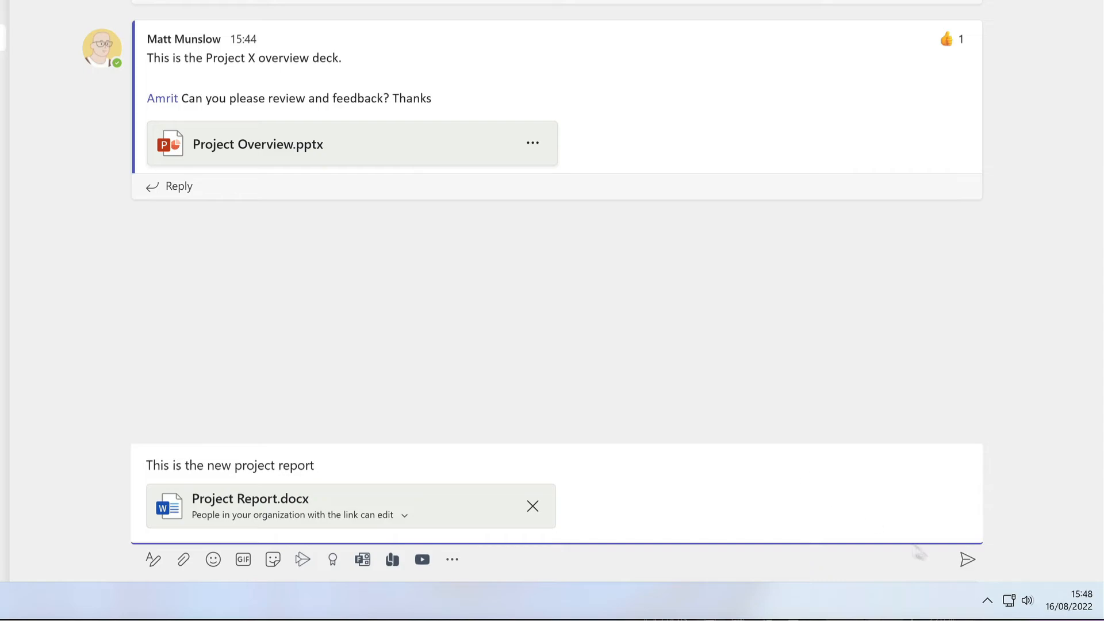
pyautogui.click(968, 559)
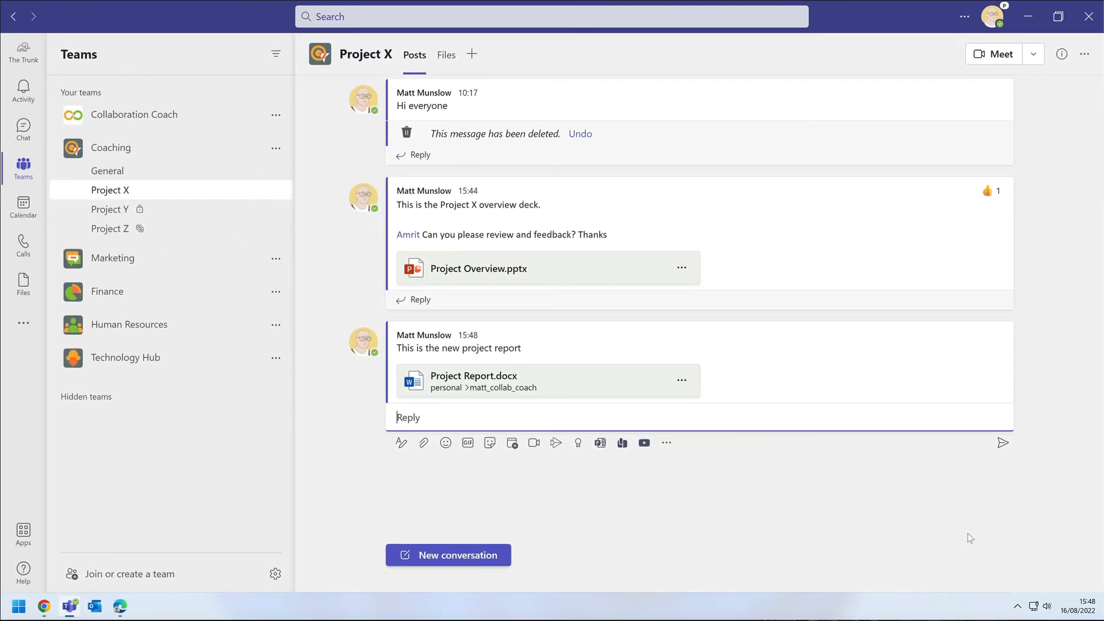
# Create an Excel workbook named Budget in the Project X channel's files, and close it to return to the channel.
pyautogui.click(447, 55)
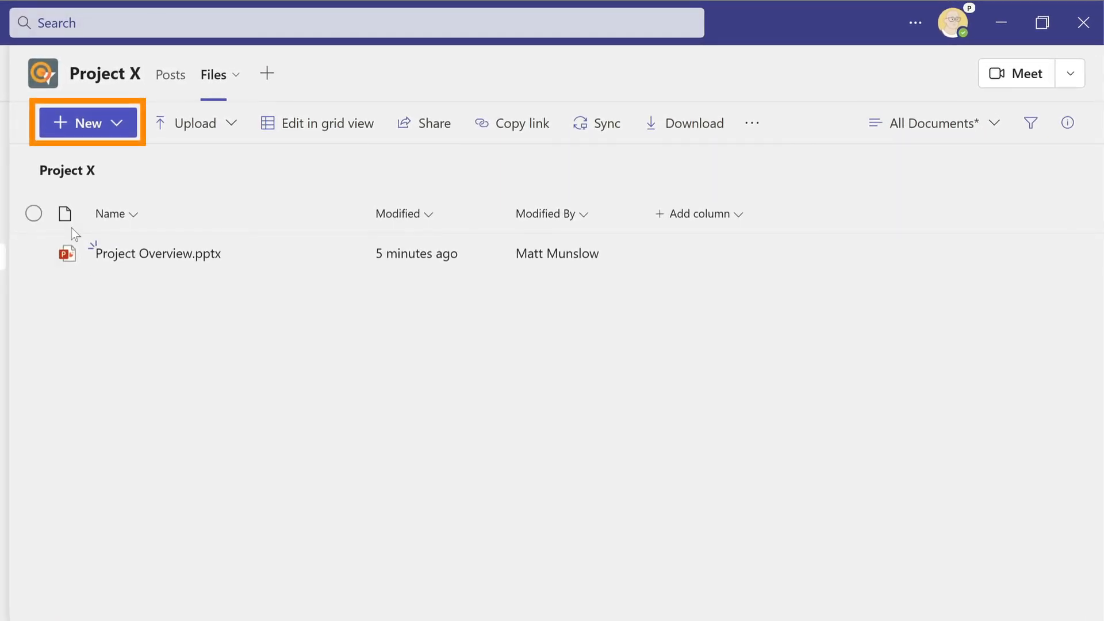
pyautogui.click(95, 127)
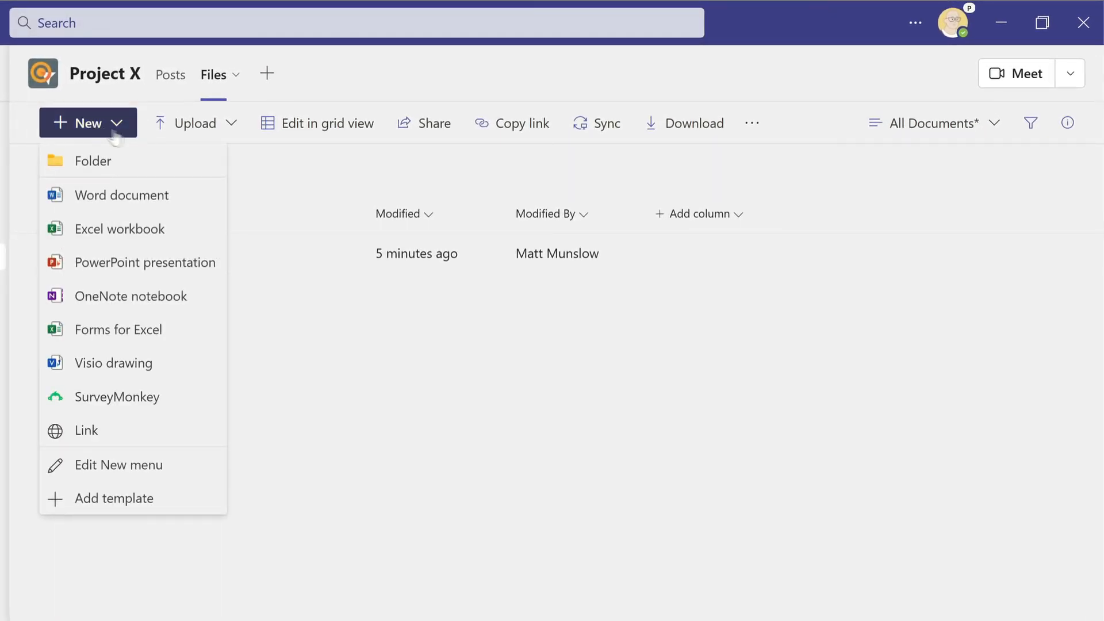
pyautogui.click(167, 233)
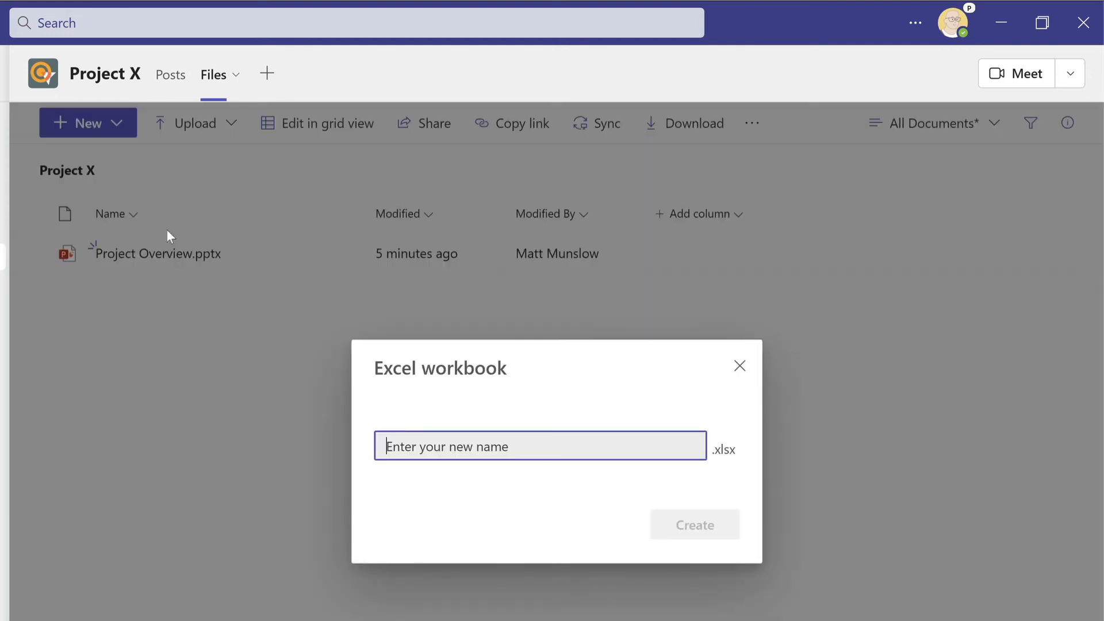
pyautogui.write('B')
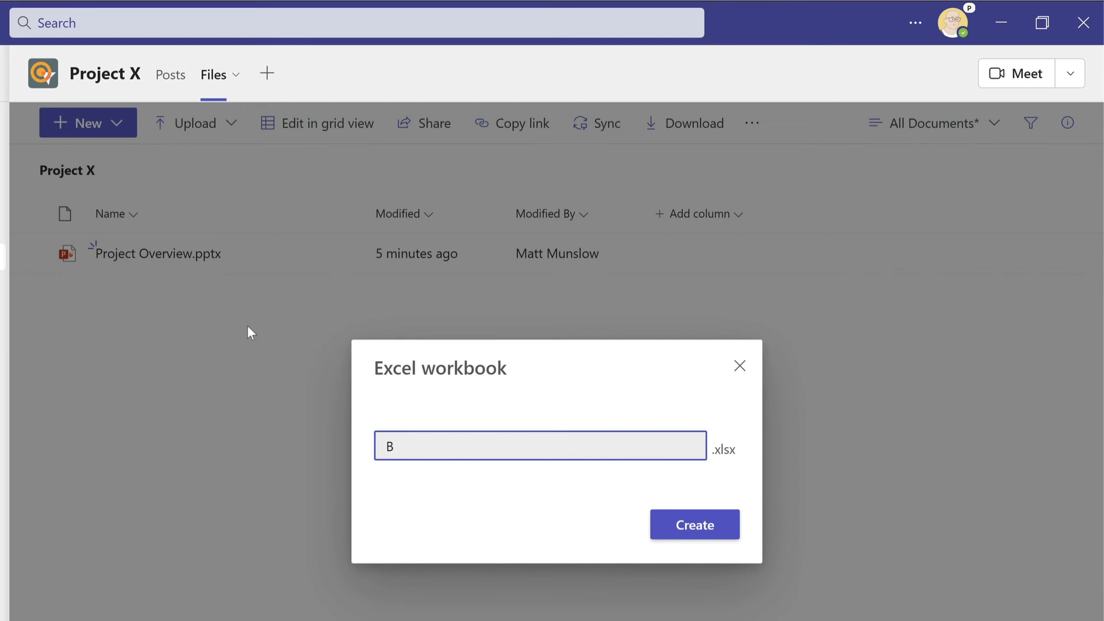
pyautogui.write('udget')
pyautogui.click(691, 533)
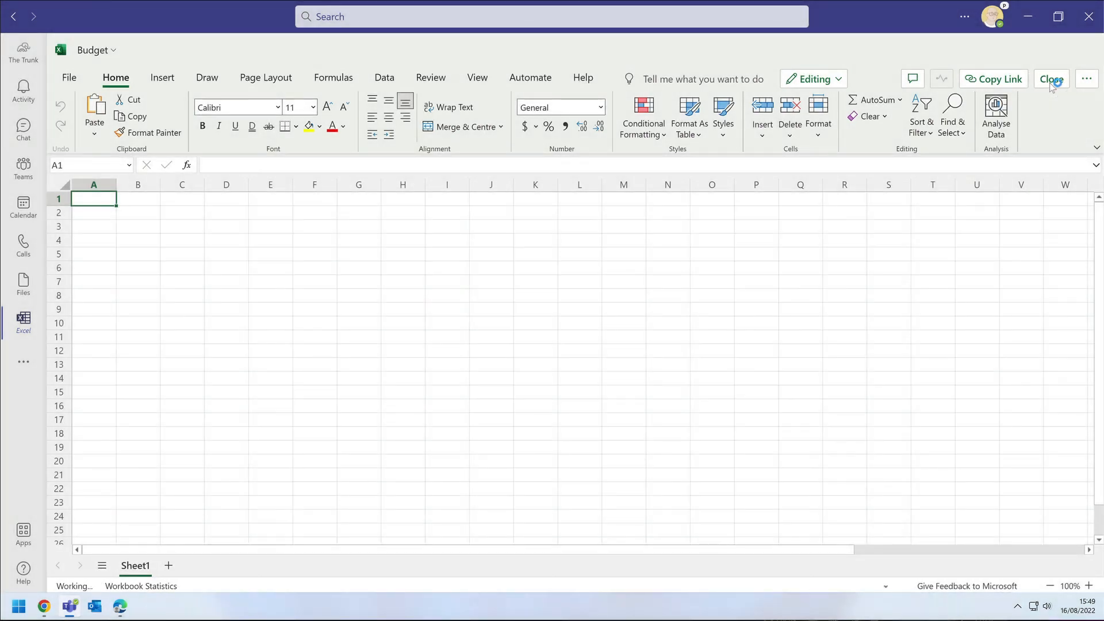
pyautogui.click(1052, 80)
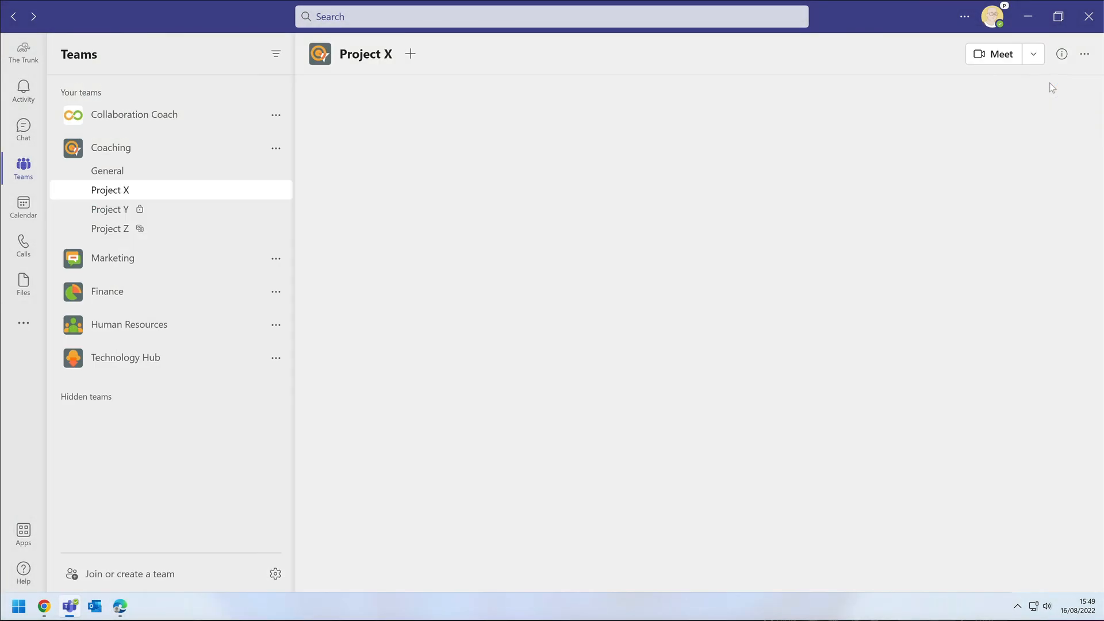